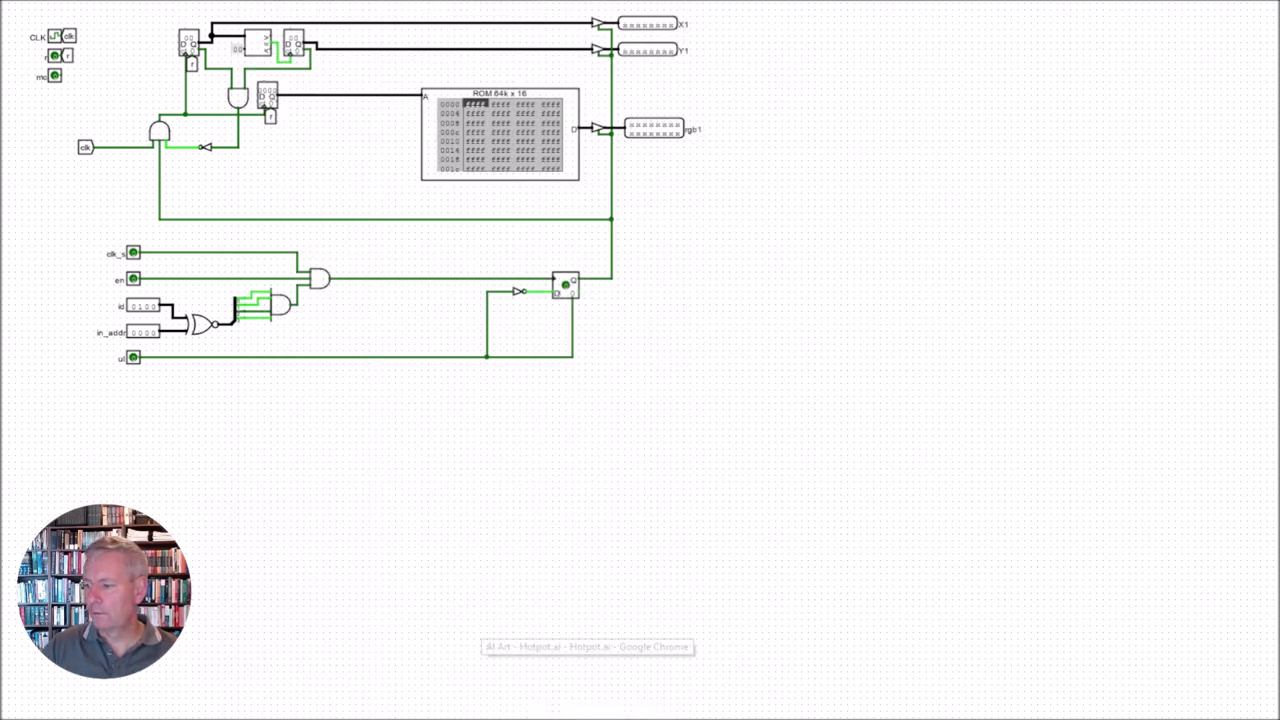
- Switch from Logisim to the File Explorer window showing the Create Images folder
{"action": "key", "text": "alt+Tab"}
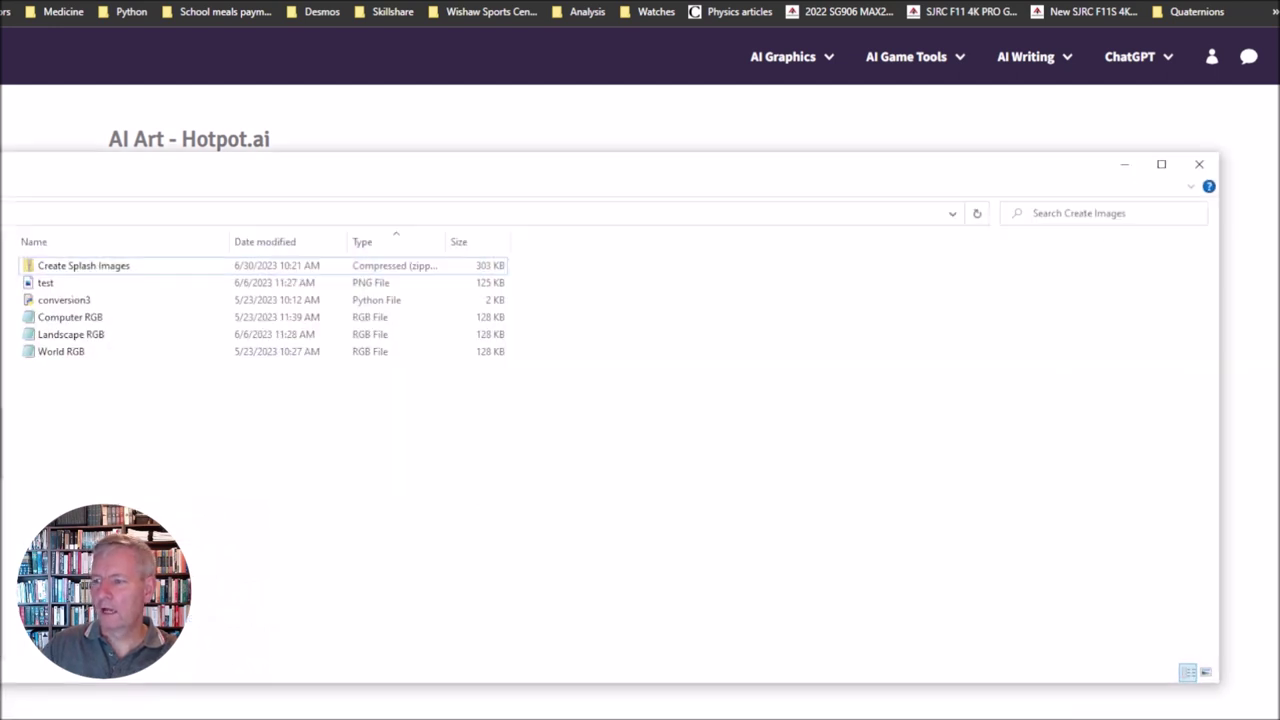
- Reposition the Explorer window to show the folder tree and open the Create Splash Images zip
{"action": "left_click_drag", "start_coordinate": [157, 175], "coordinate": [463, 97]}
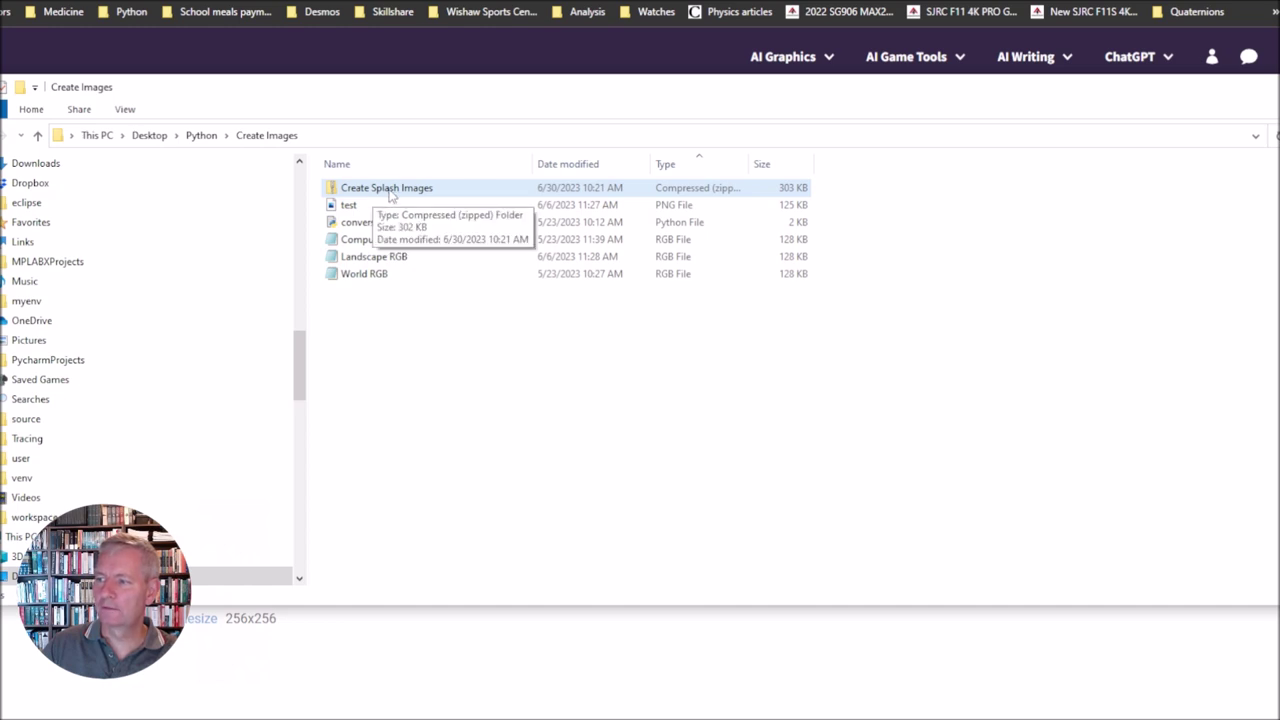
{"action": "double_click", "coordinate": [390, 190]}
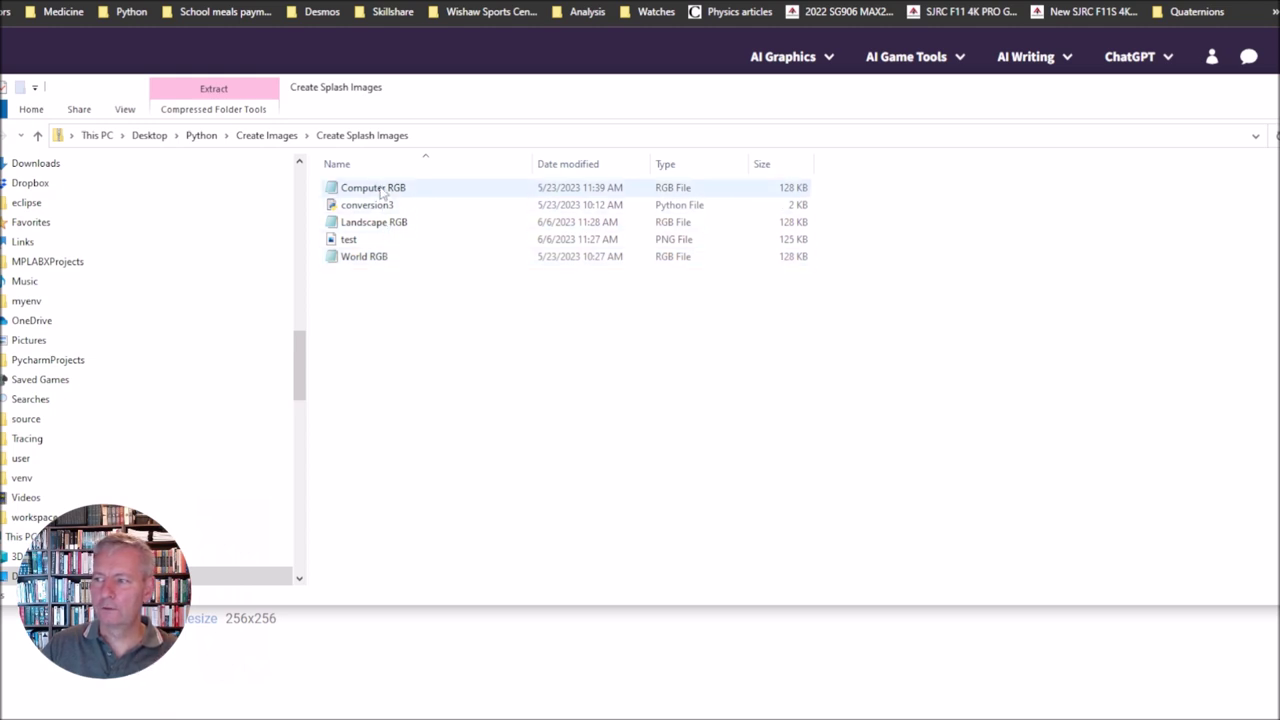
{"action": "left_click", "coordinate": [349, 210]}
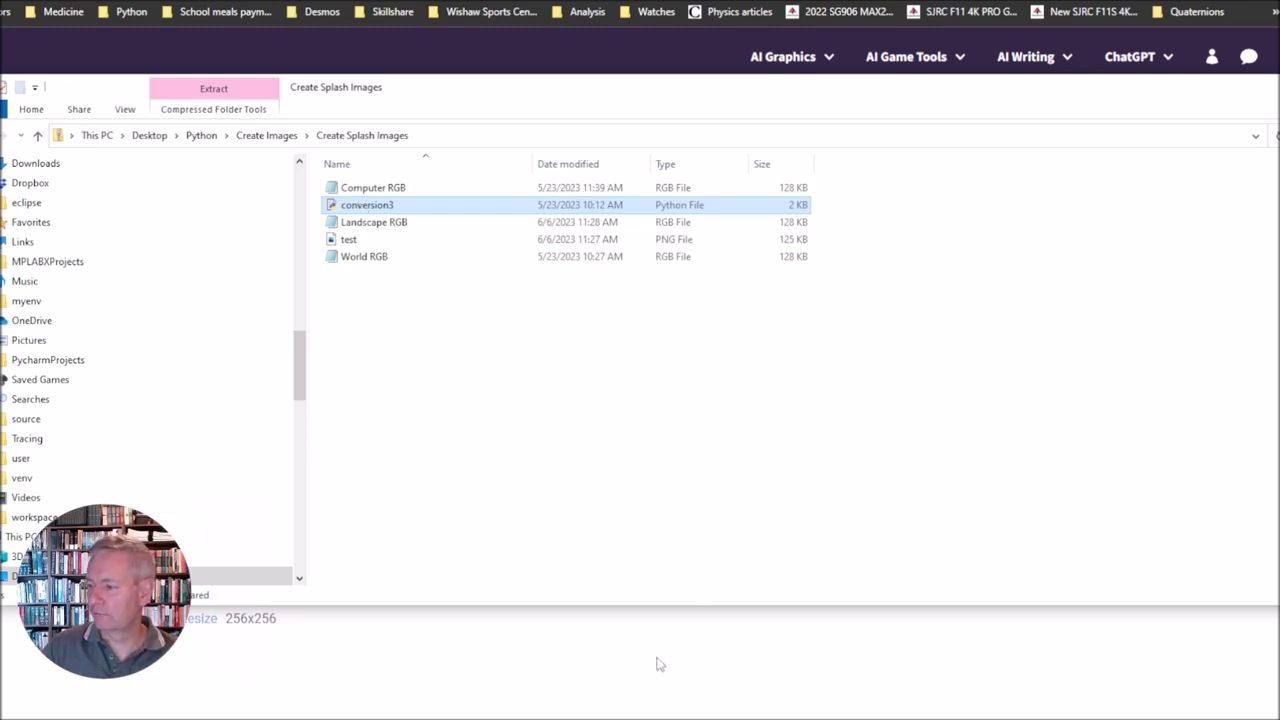
{"action": "left_click", "coordinate": [262, 136]}
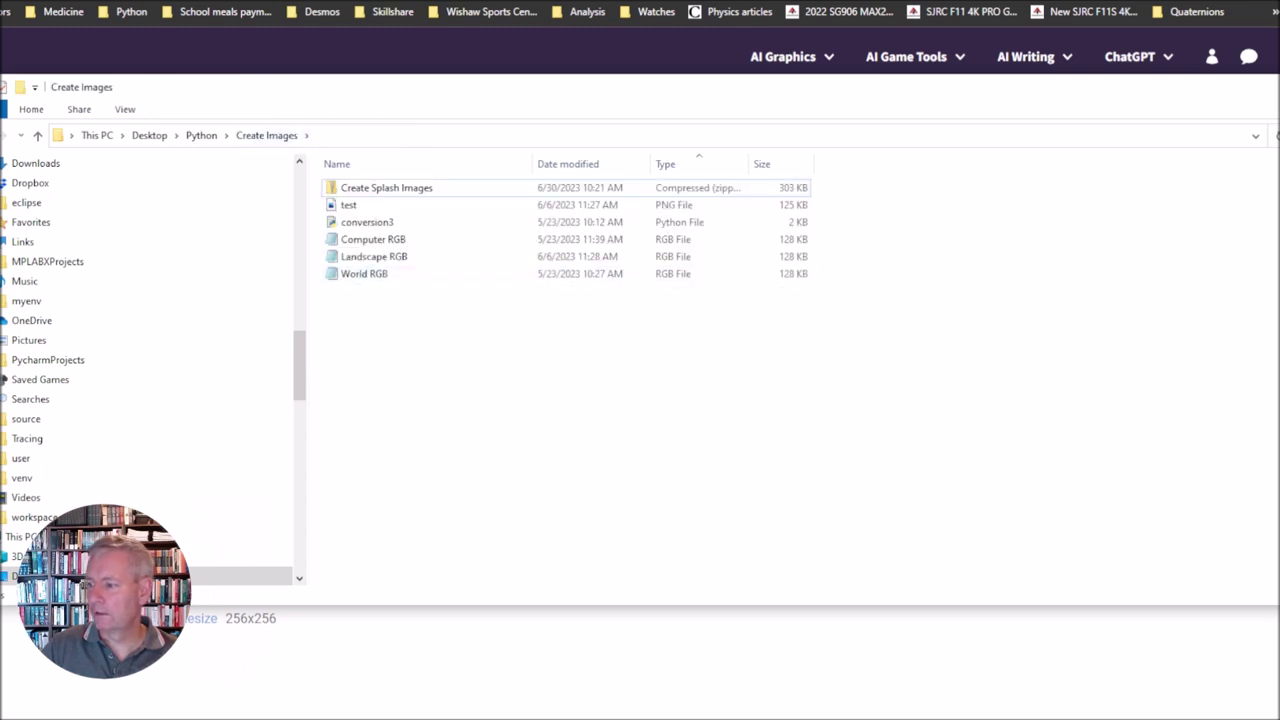
- Bring conversion3.py forward in IDLE and run the module to generate the test RGB file
{"action": "mouse_move", "coordinate": [988, 716]}
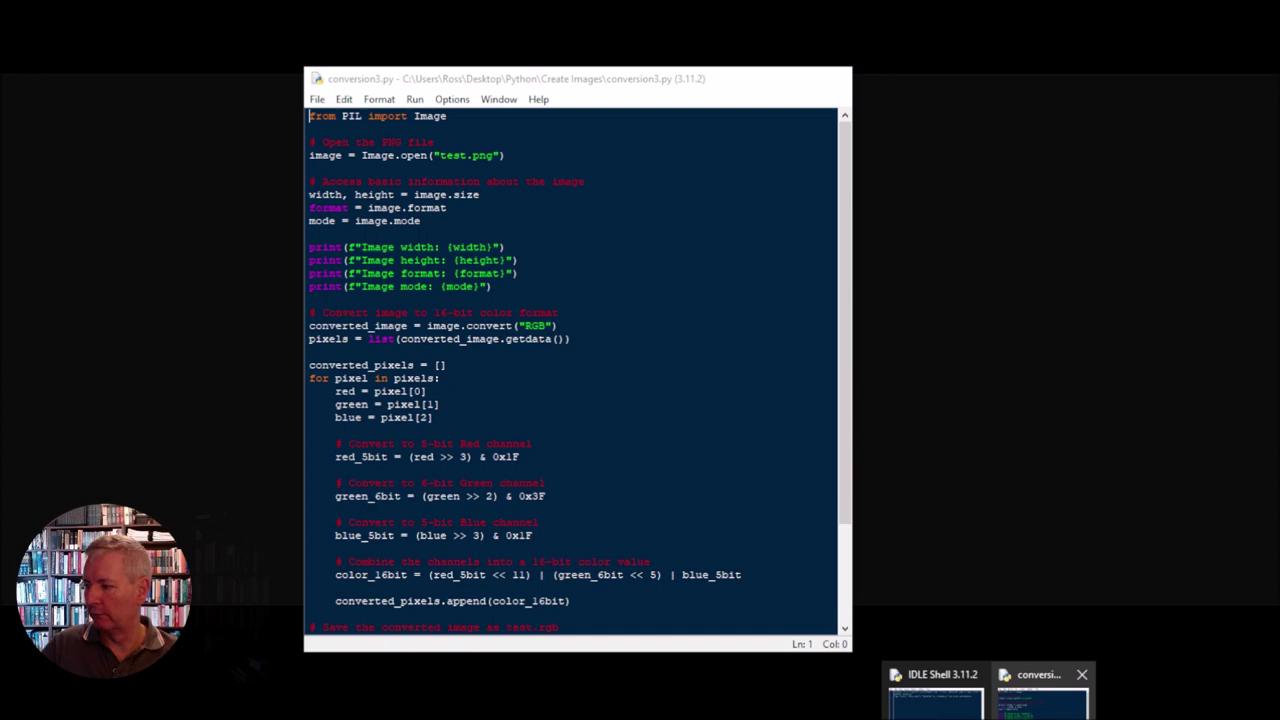
{"action": "left_click", "coordinate": [1040, 700]}
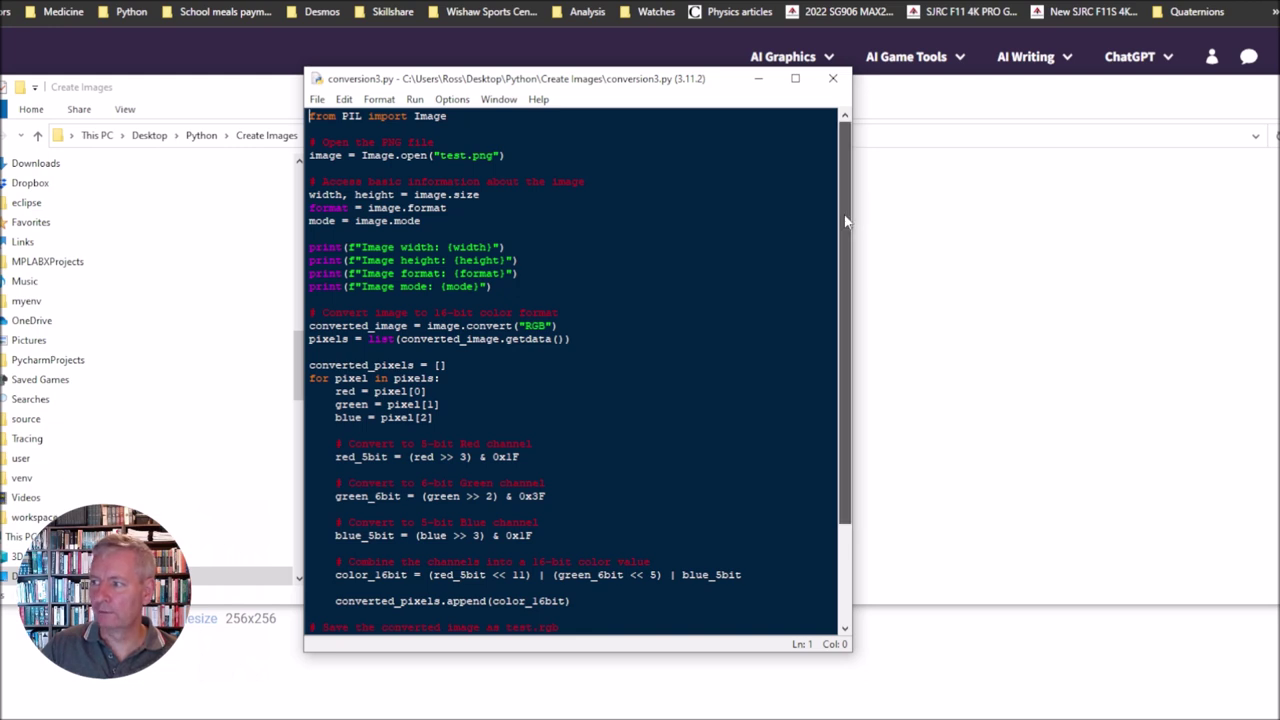
{"action": "left_click_drag", "start_coordinate": [845, 220], "coordinate": [826, 180]}
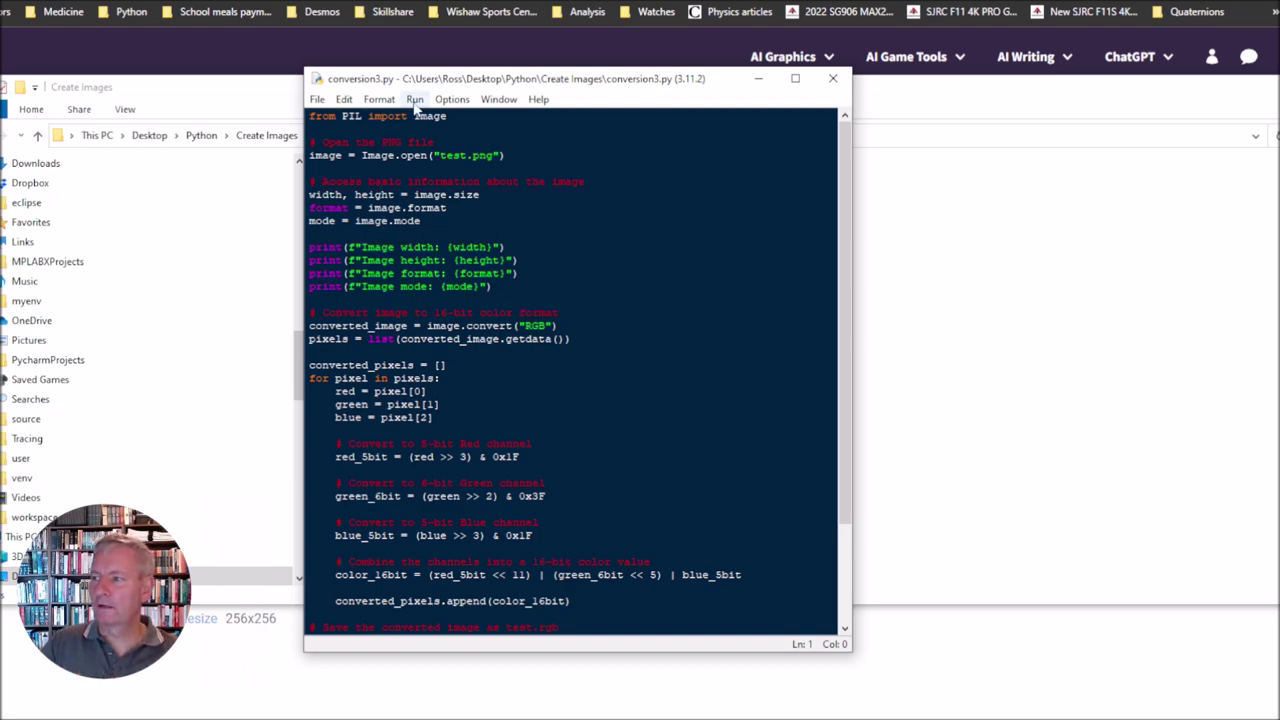
{"action": "left_click_drag", "start_coordinate": [434, 86], "coordinate": [776, 116]}
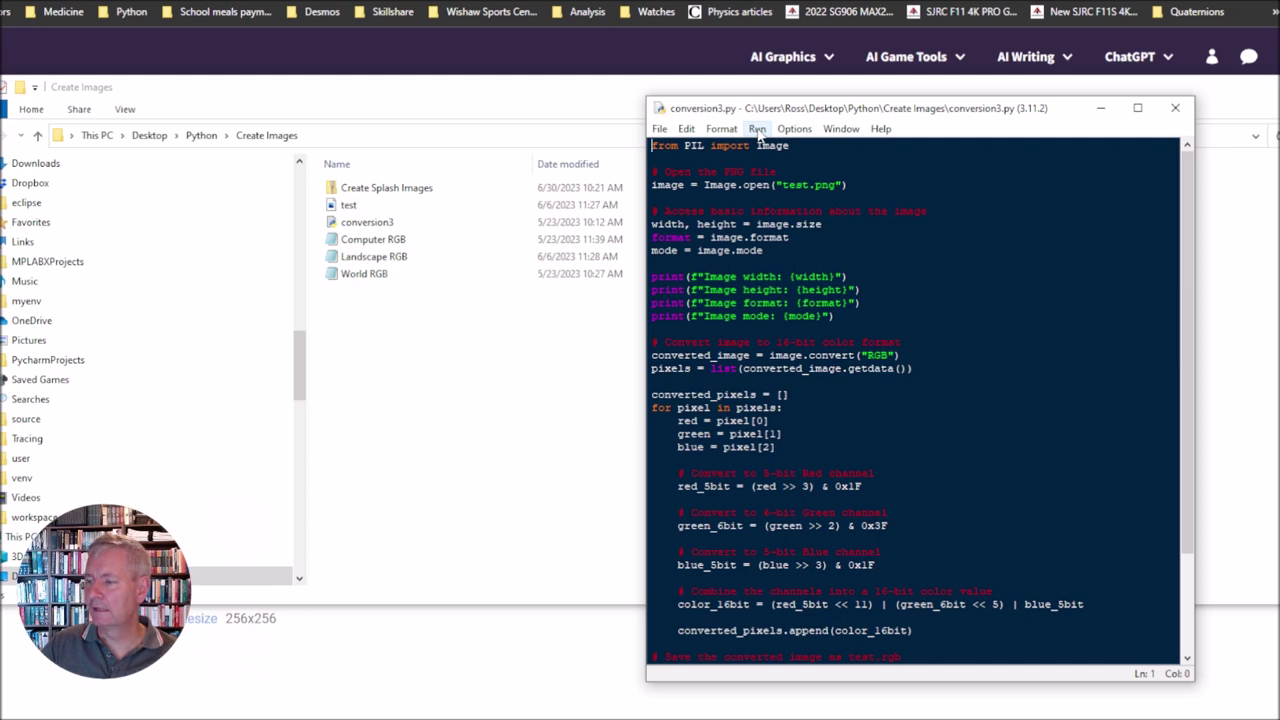
{"action": "left_click", "coordinate": [757, 130]}
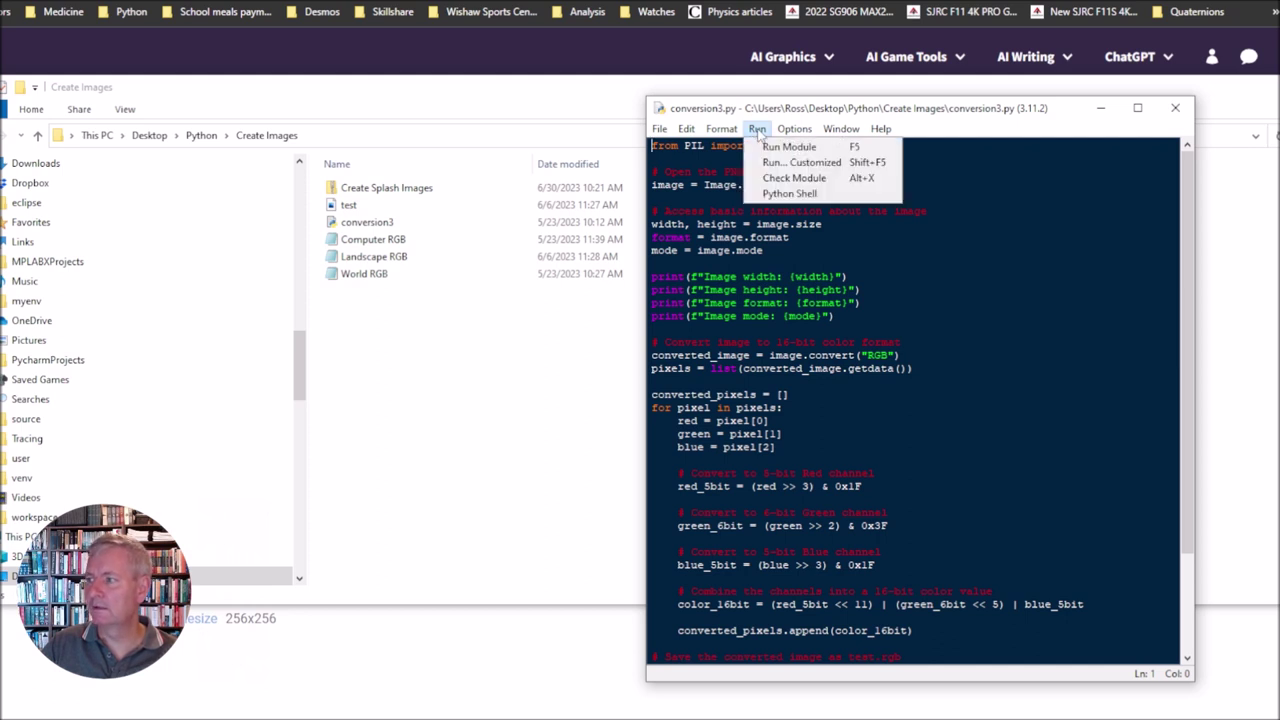
{"action": "left_click", "coordinate": [772, 146]}
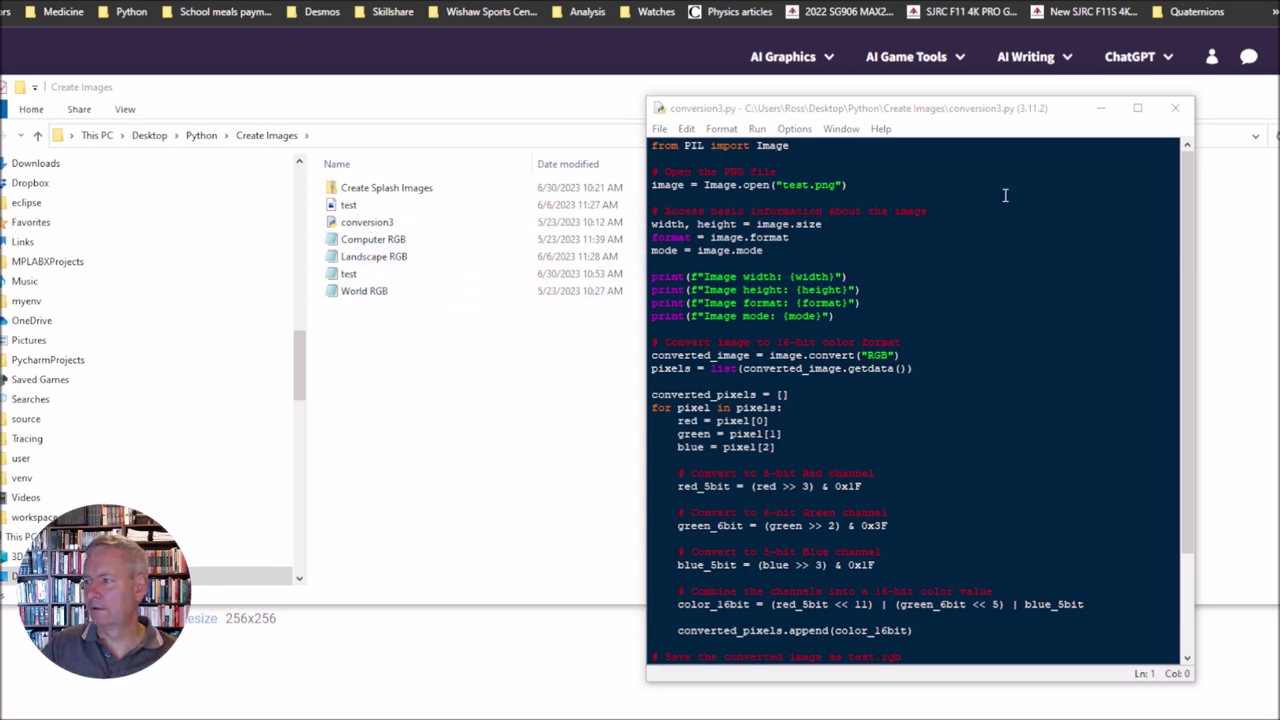
- Minimize IDLE and rename the new test RGB output to 'Moon Pond'
{"action": "left_click", "coordinate": [1101, 108]}
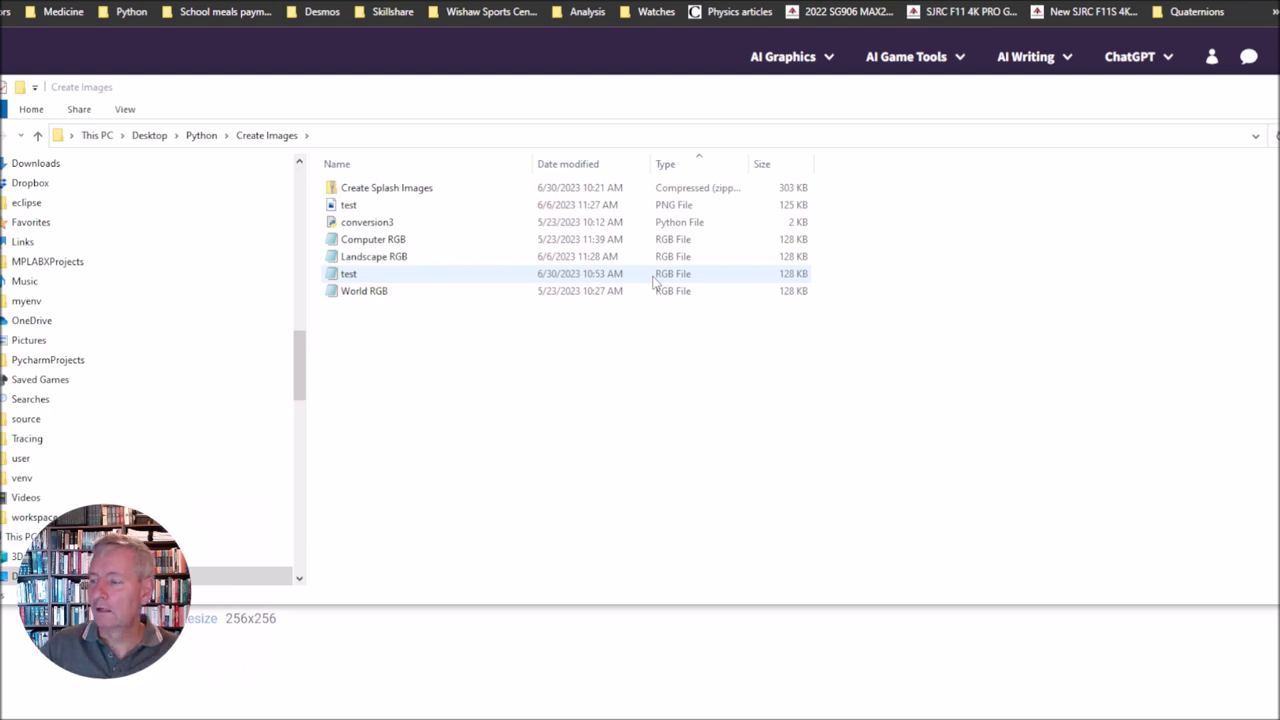
{"action": "left_click", "coordinate": [364, 276]}
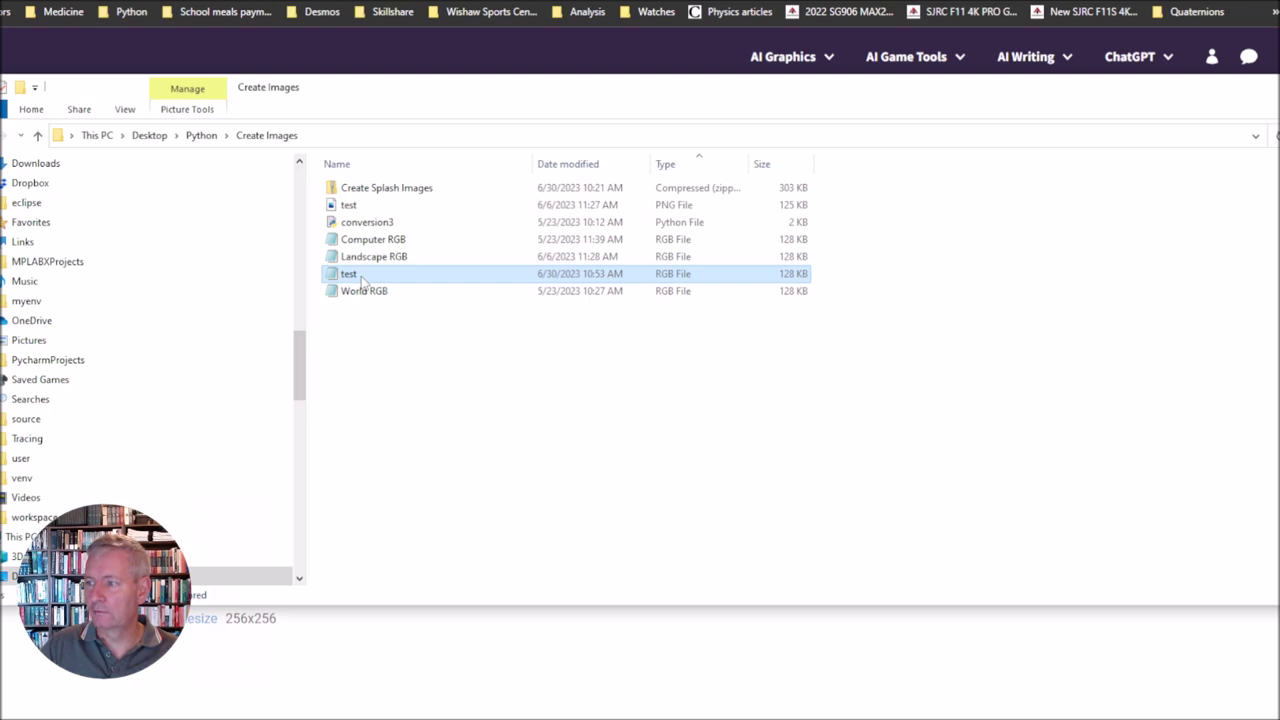
{"action": "left_click", "coordinate": [361, 277]}
{"action": "left_click", "coordinate": [362, 274]}
{"action": "double_click", "coordinate": [356, 274]}
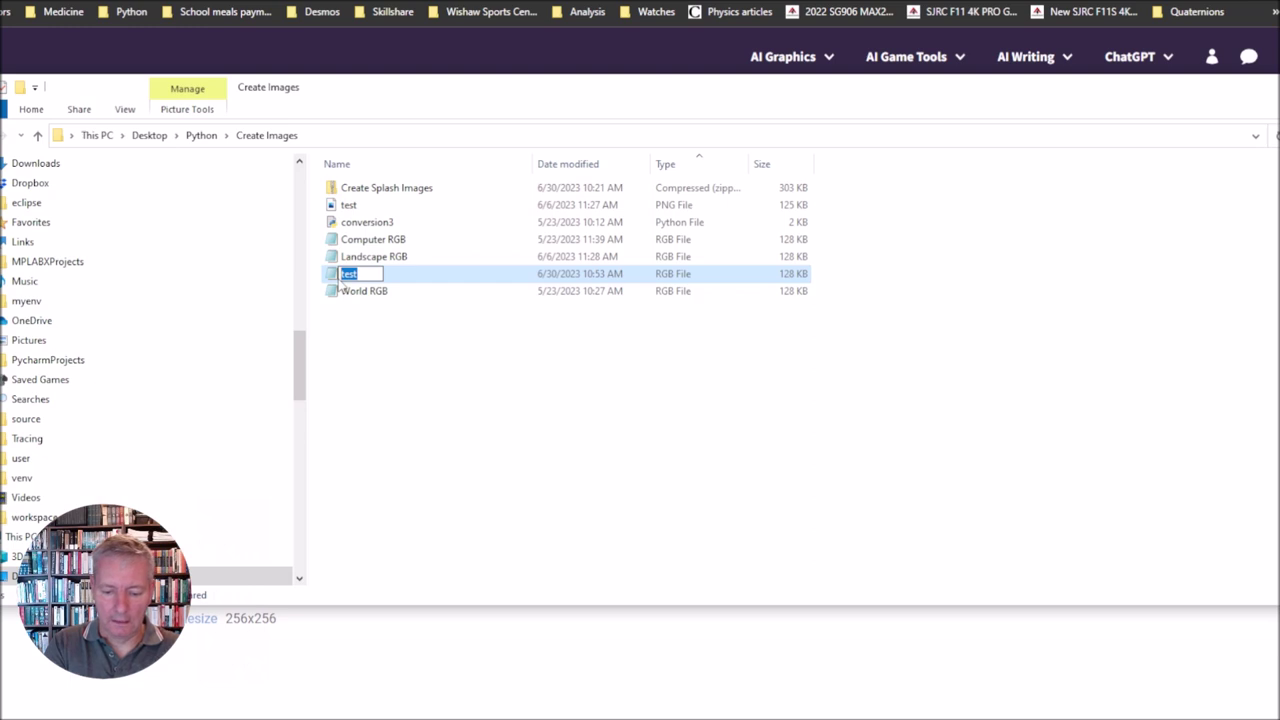
{"action": "type", "text": "Moon"}
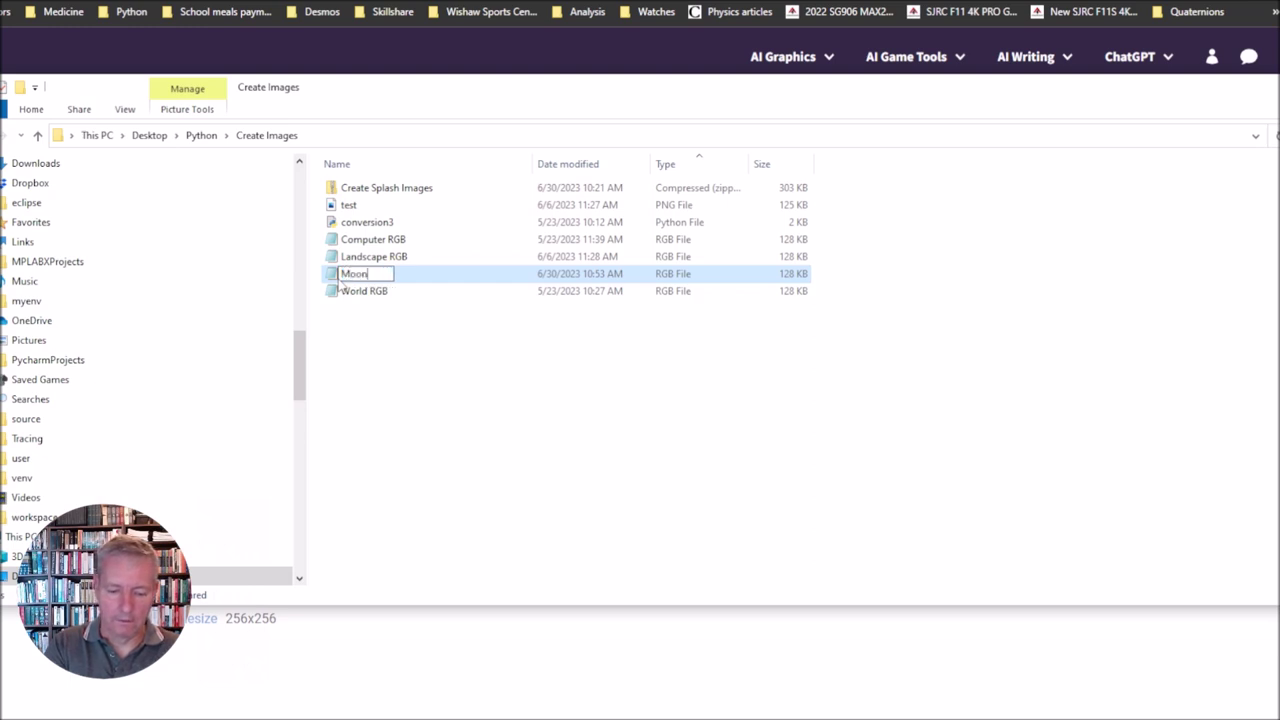
{"action": "type", "text": " Pond"}
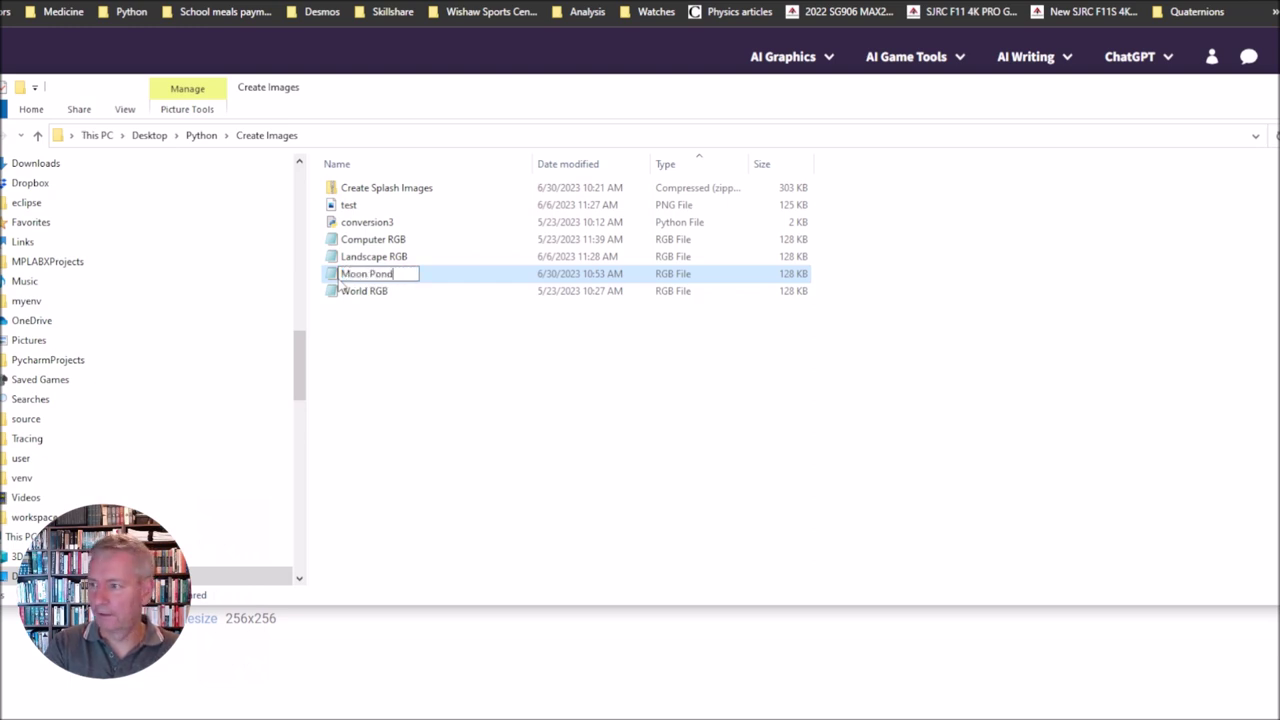
{"action": "left_click", "coordinate": [429, 357]}
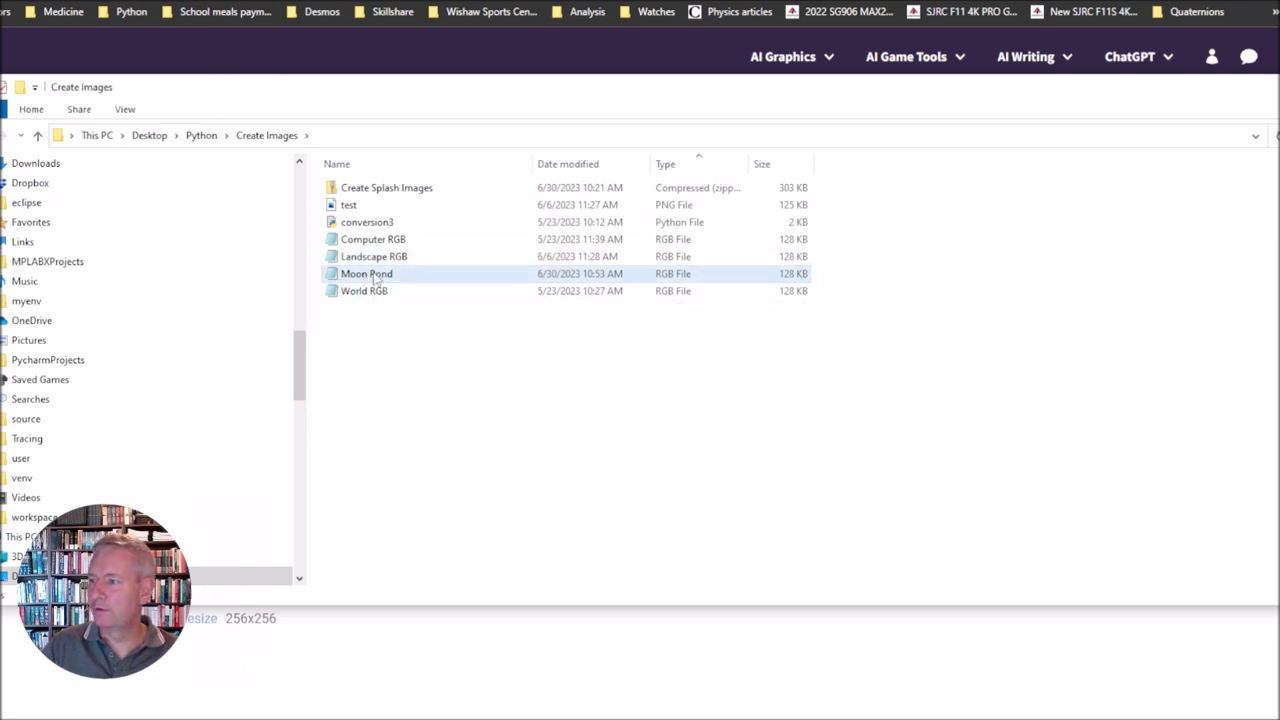
{"action": "left_click_drag", "start_coordinate": [897, 99], "coordinate": [334, 220]}
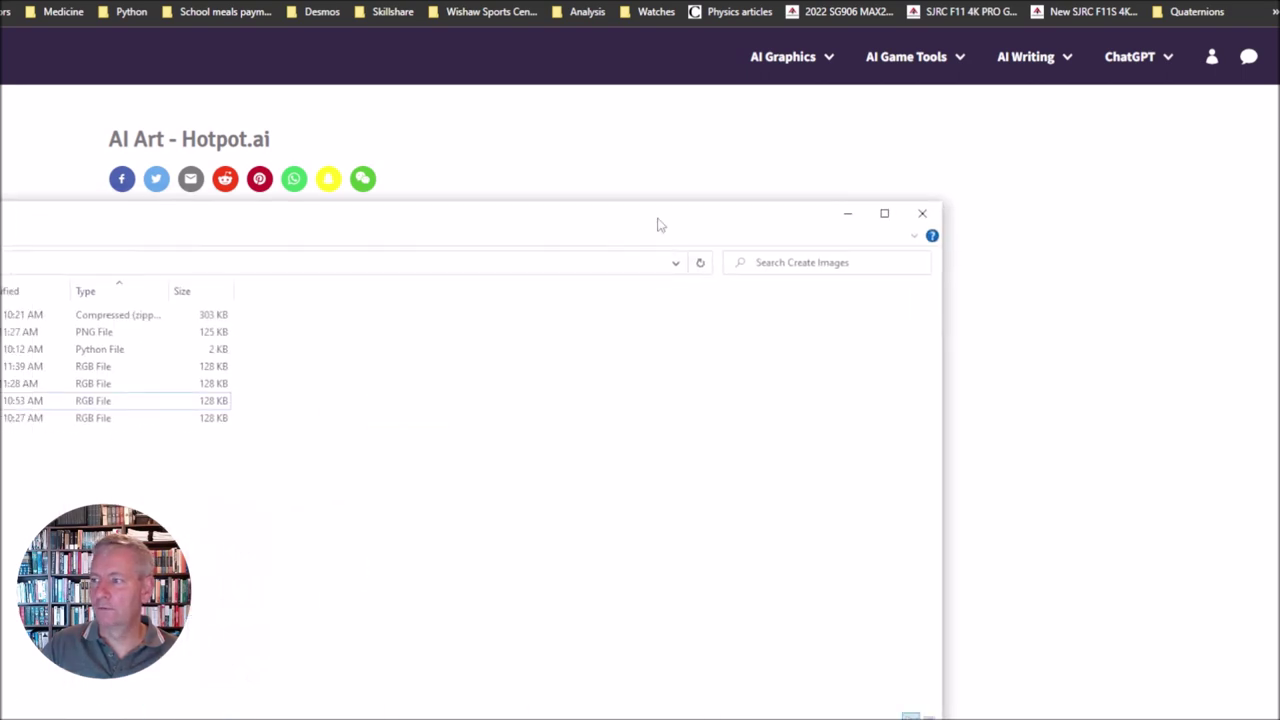
- Clear the 64k x 16 ROM's contents to zeros and reopen its menu for loading an image
{"action": "left_click", "coordinate": [848, 213]}
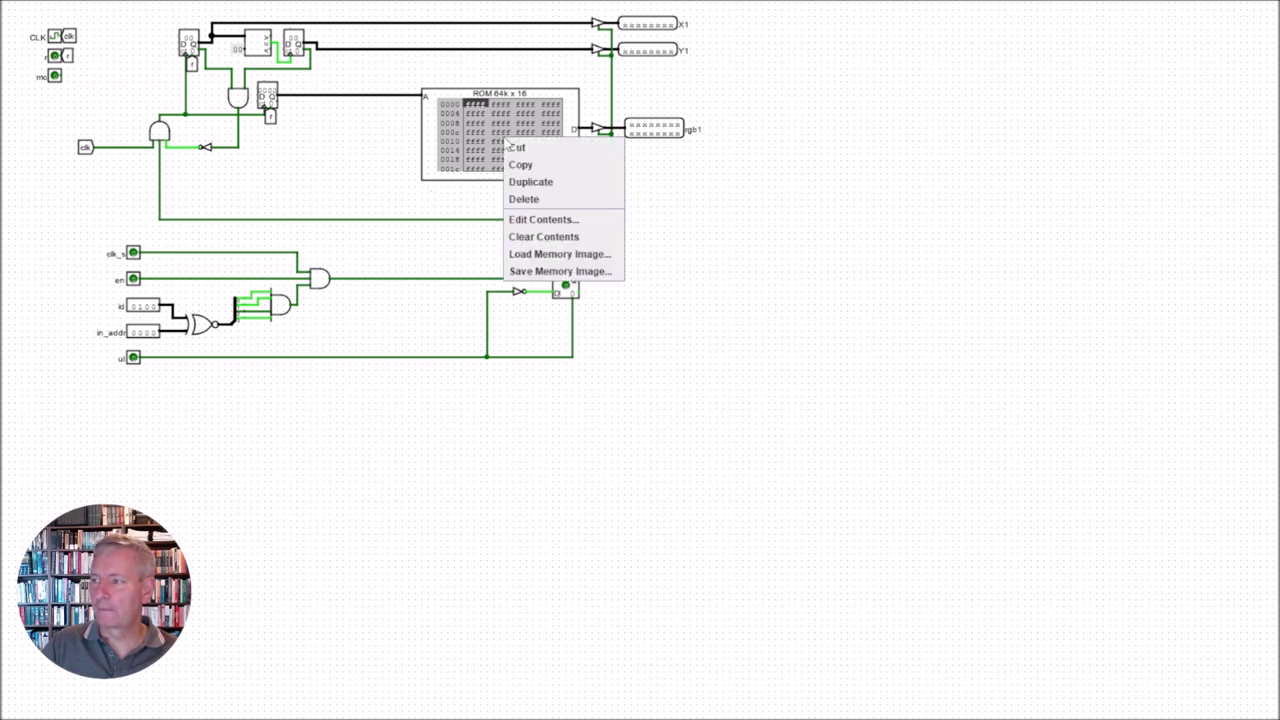
{"action": "left_click", "coordinate": [546, 237]}
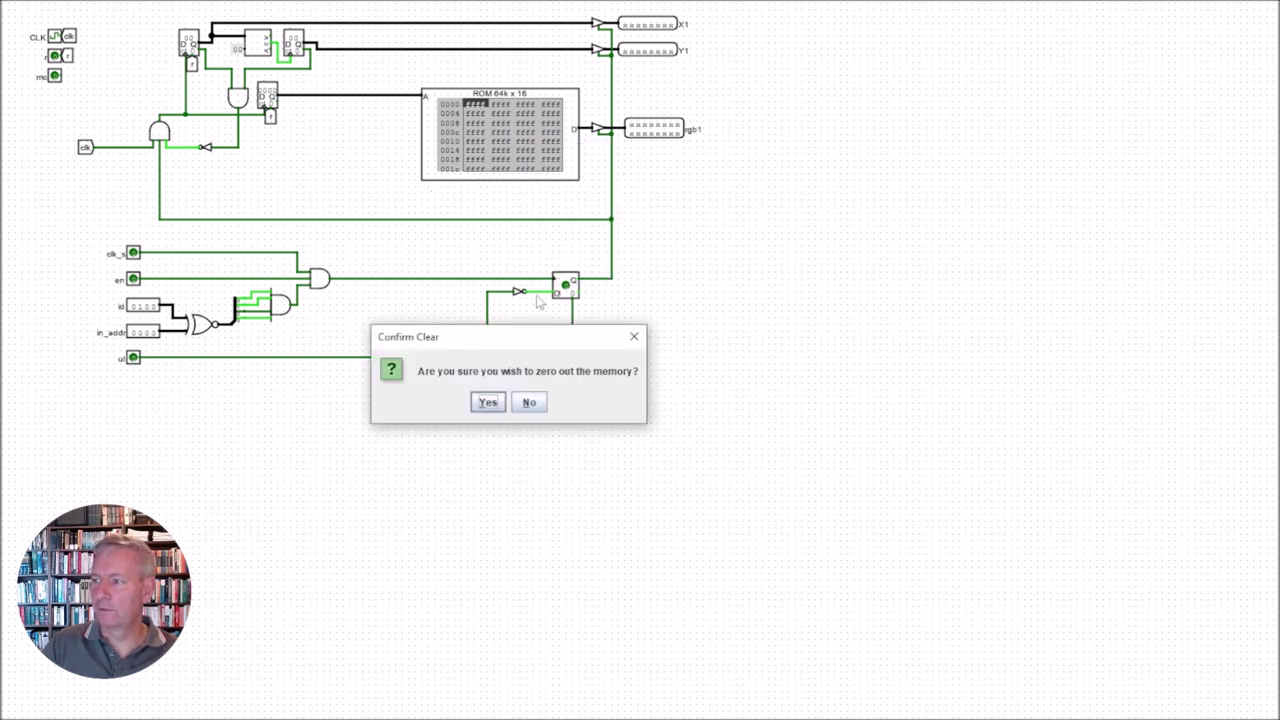
{"action": "left_click", "coordinate": [487, 403]}
{"action": "right_click", "coordinate": [515, 160]}
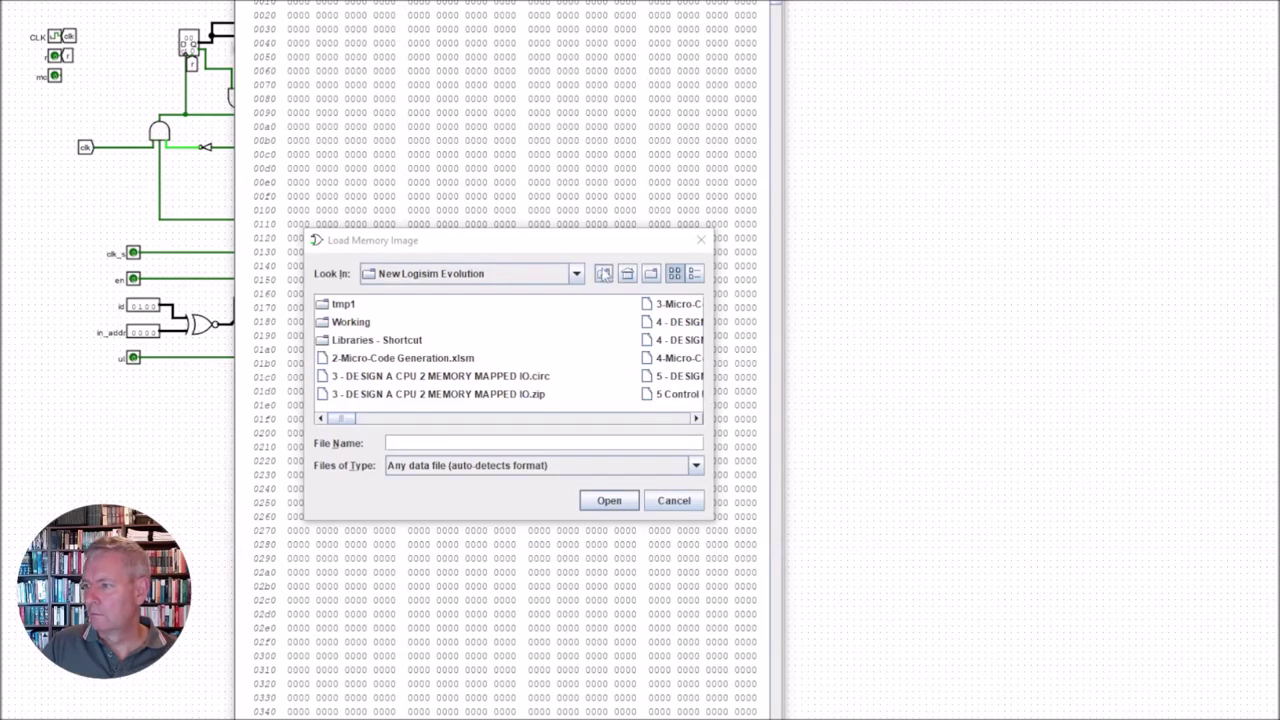
- Load Moon Pond.rgb from Desktop > Python > Create Images into the ROM
{"action": "left_click", "coordinate": [603, 273]}
{"action": "left_click", "coordinate": [603, 273]}
{"action": "left_click", "coordinate": [603, 273]}
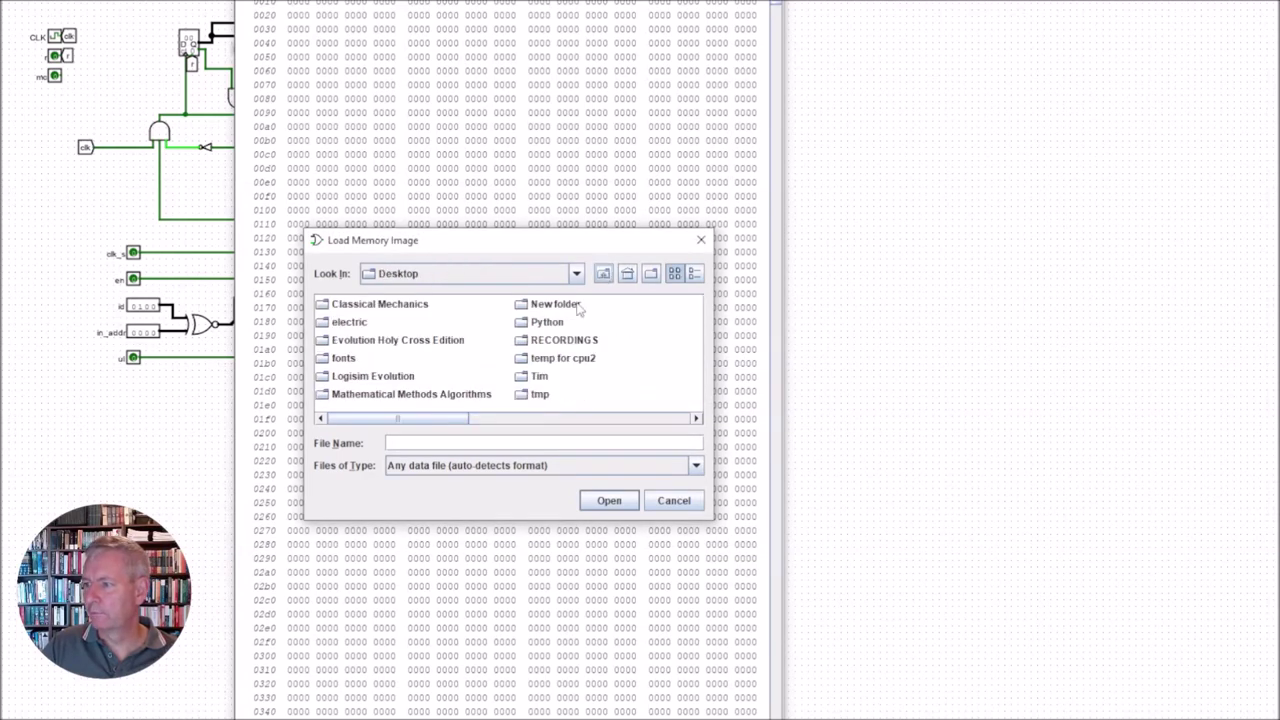
{"action": "double_click", "coordinate": [544, 322]}
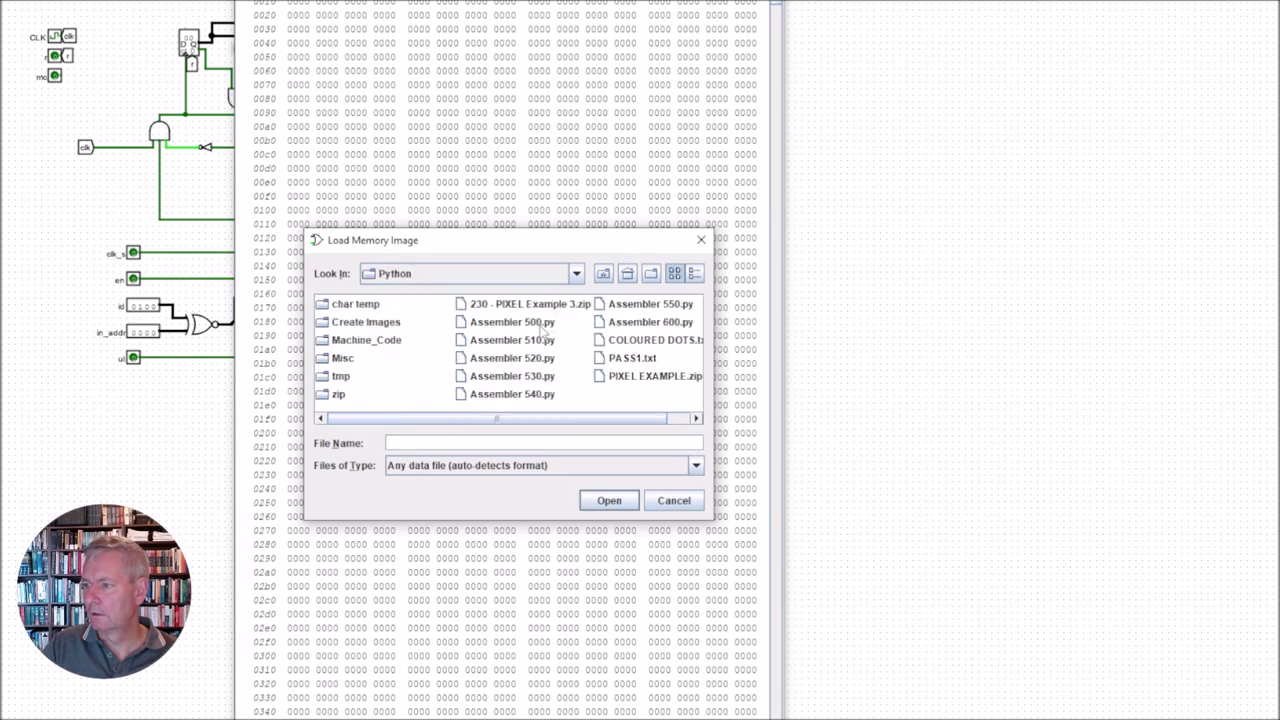
{"action": "double_click", "coordinate": [377, 328]}
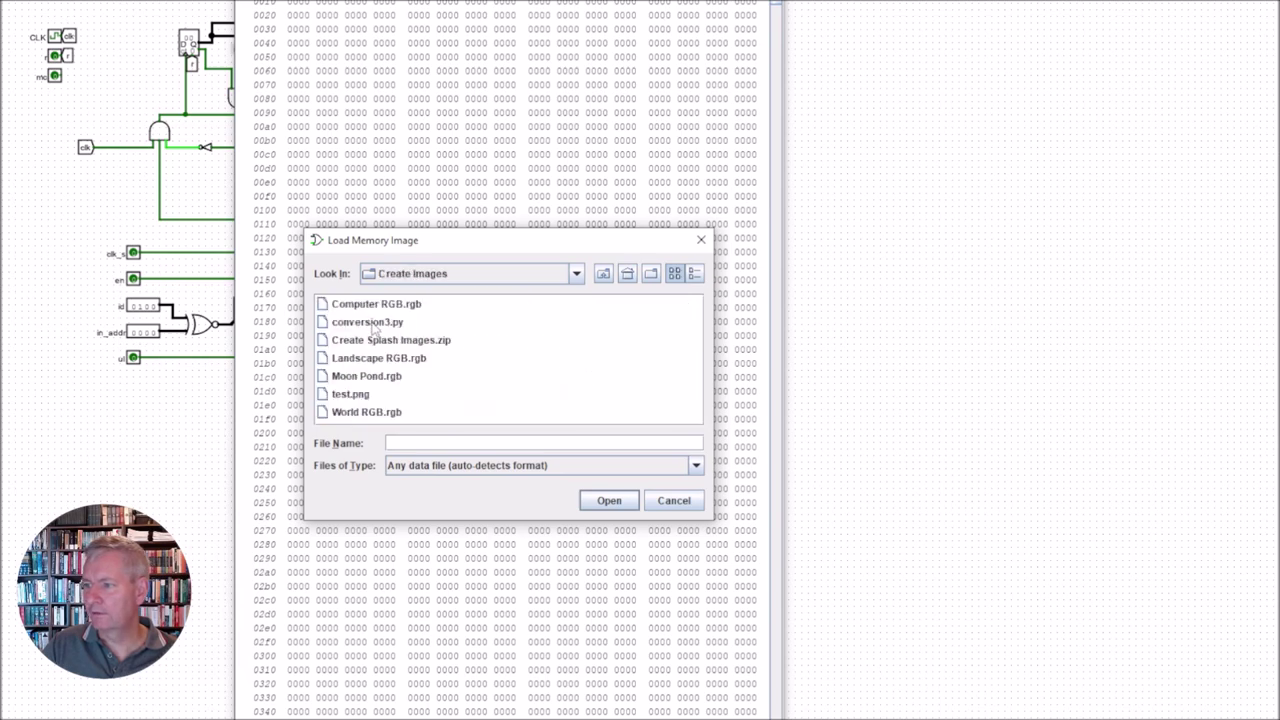
{"action": "left_click", "coordinate": [362, 378]}
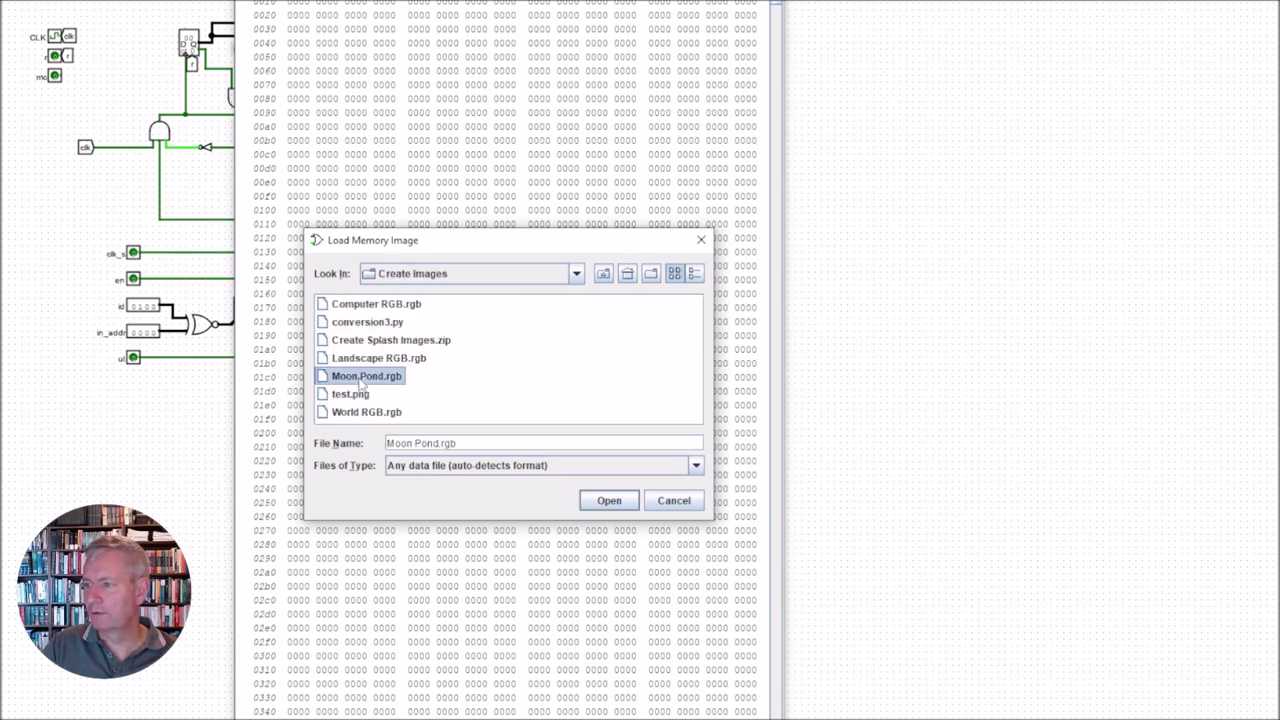
{"action": "left_click", "coordinate": [603, 502]}
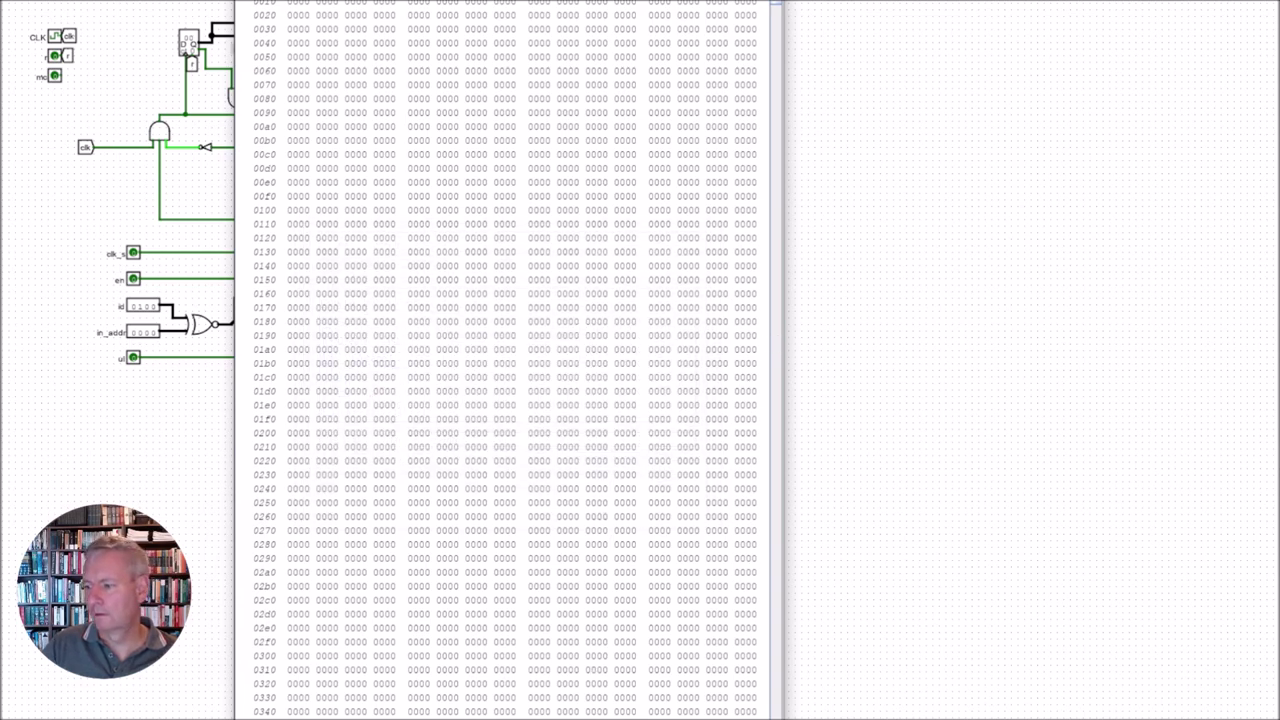
{"action": "left_click", "coordinate": [871, 363]}
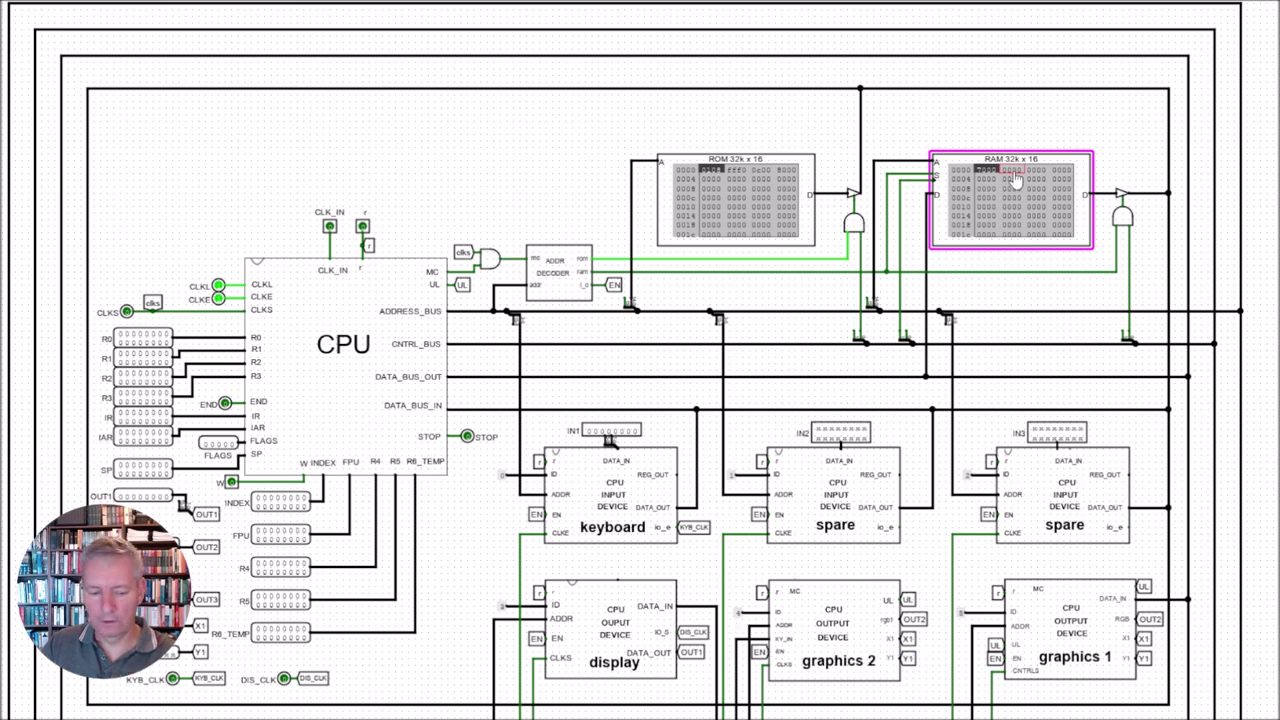
- Enter 4 (giving fff4) in the RAM's second word and 8002 in the third
{"action": "type", "text": "4"}
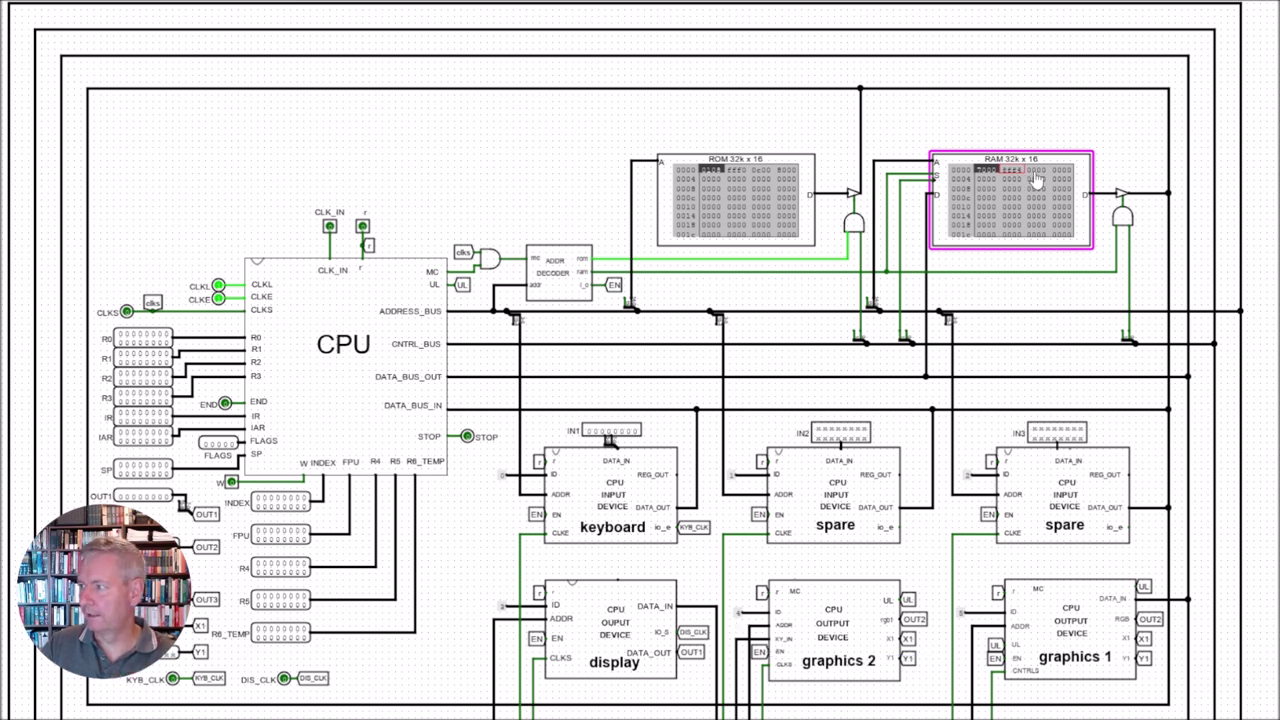
{"action": "left_click", "coordinate": [1037, 177]}
{"action": "type", "text": "8002"}
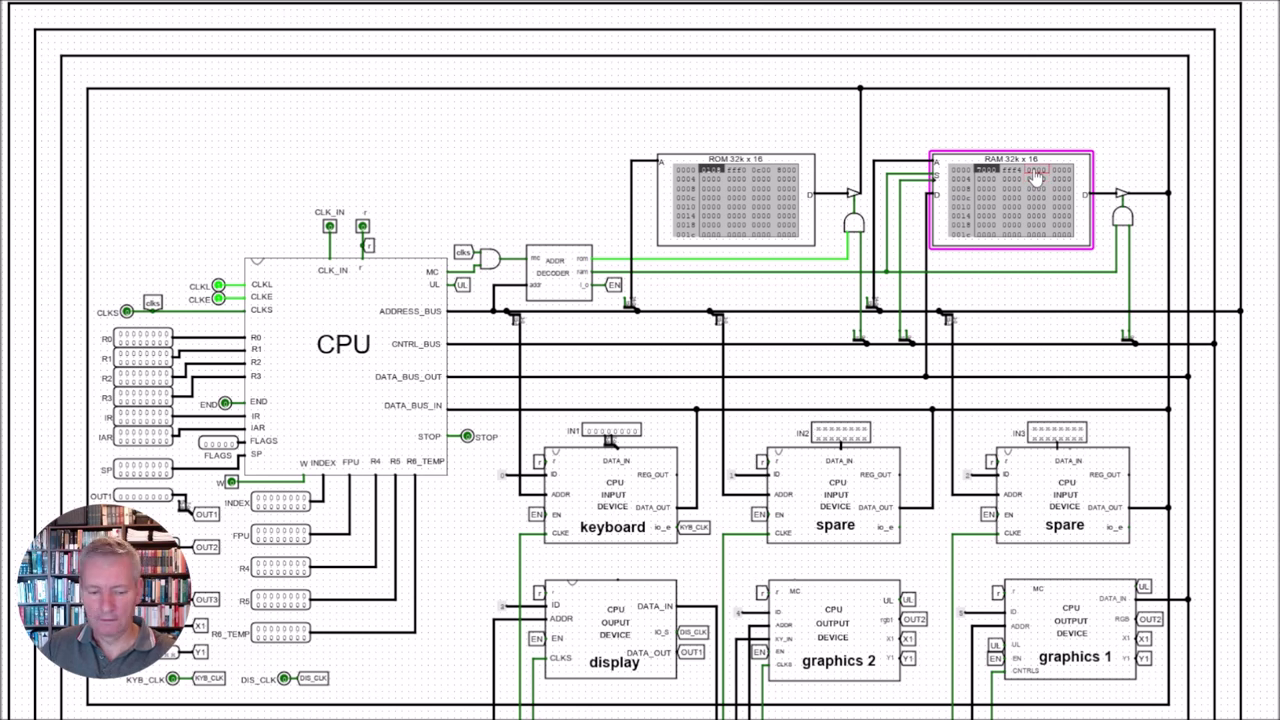